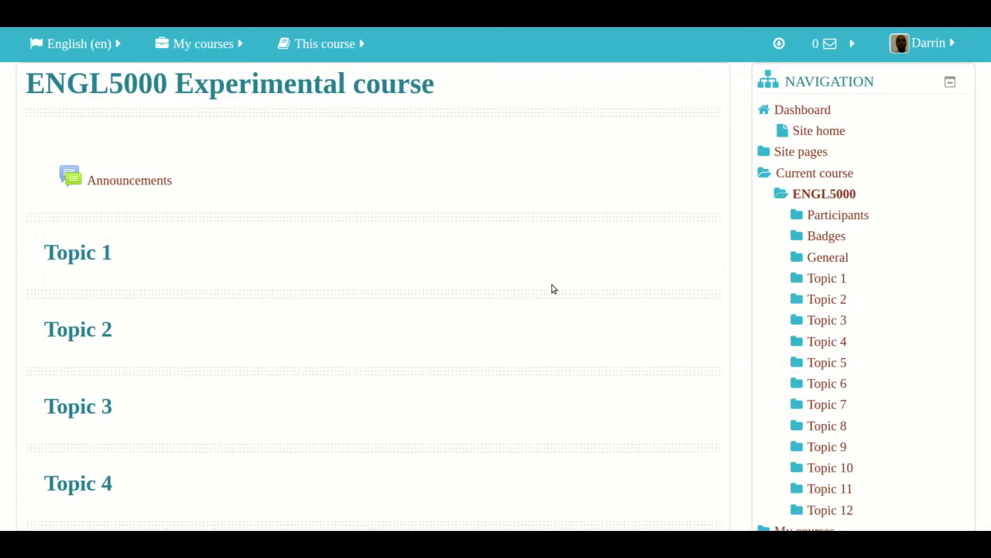
- Scroll down the ENGL5000 course page toward the Administration block's Question bank link
scroll(553, 289, down, 7)
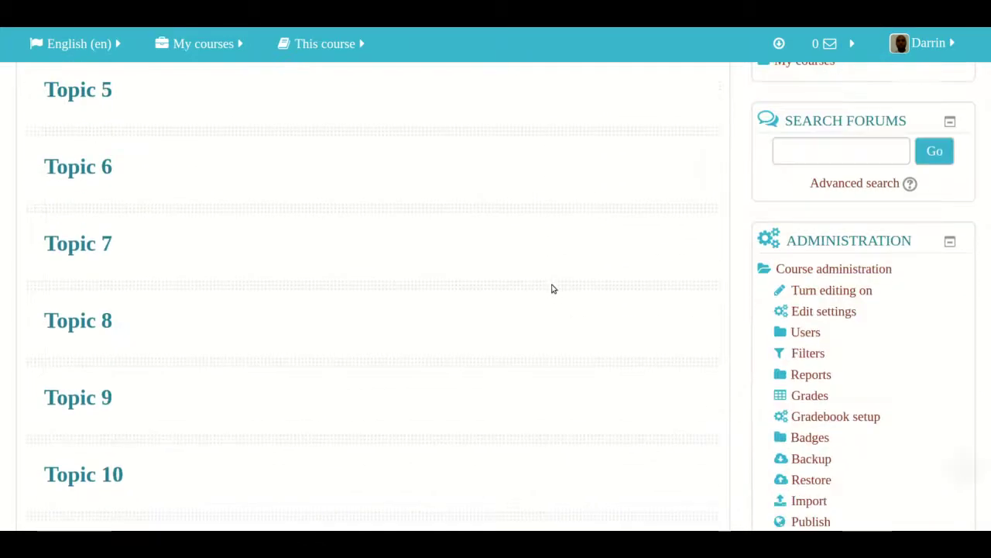
scroll(553, 289, down, 3)
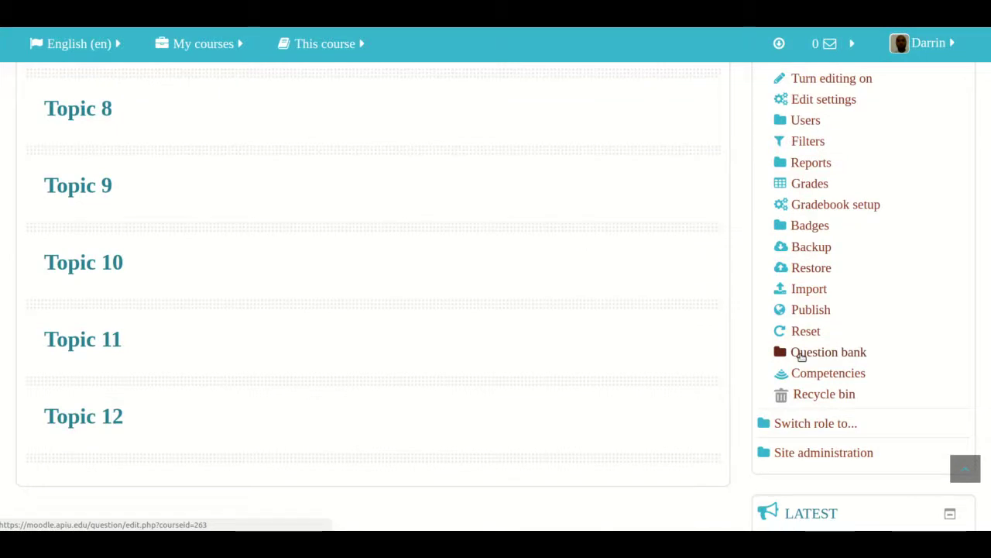
- Open the ENGL5000 question bank and scroll through its seven existing questions
click(814, 357)
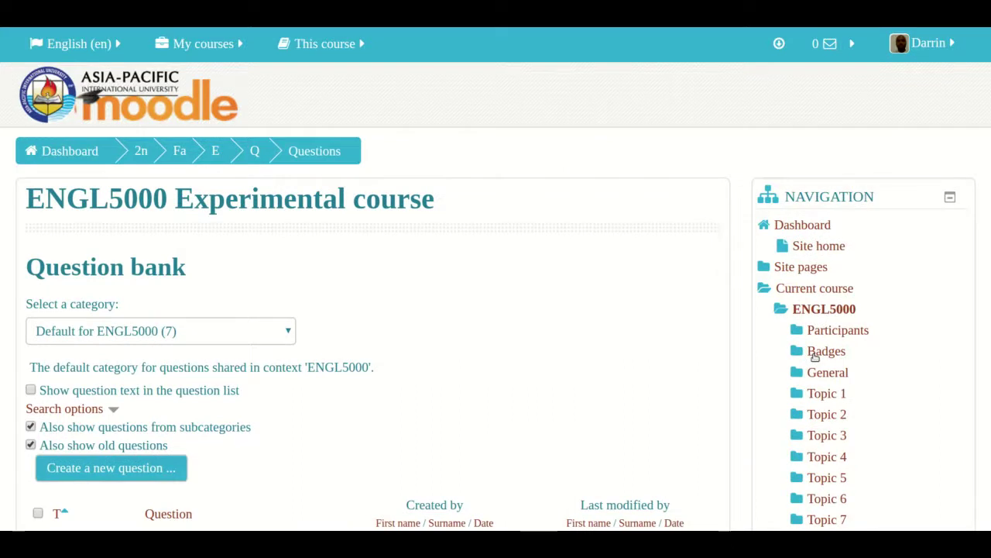
scroll(815, 357, down, 2)
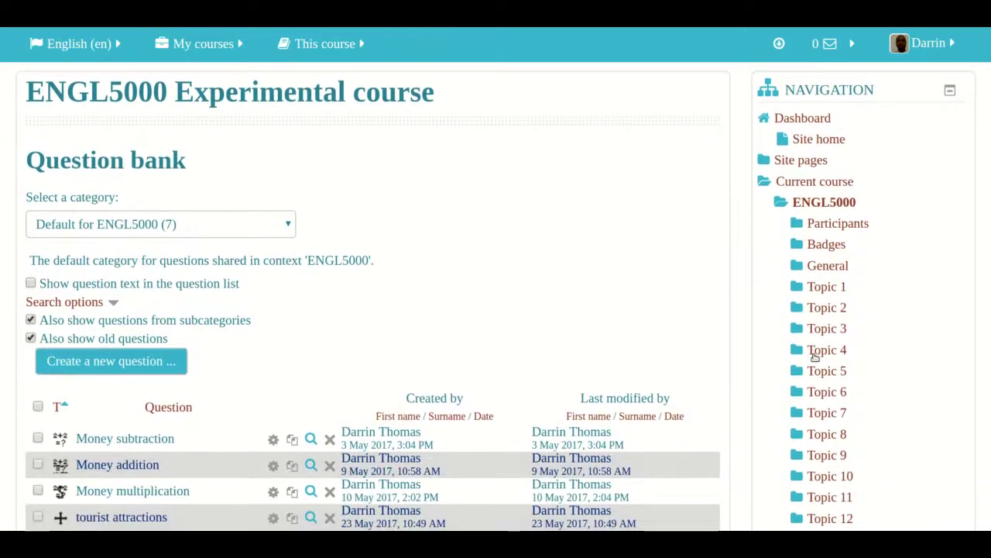
scroll(815, 357, down, 4)
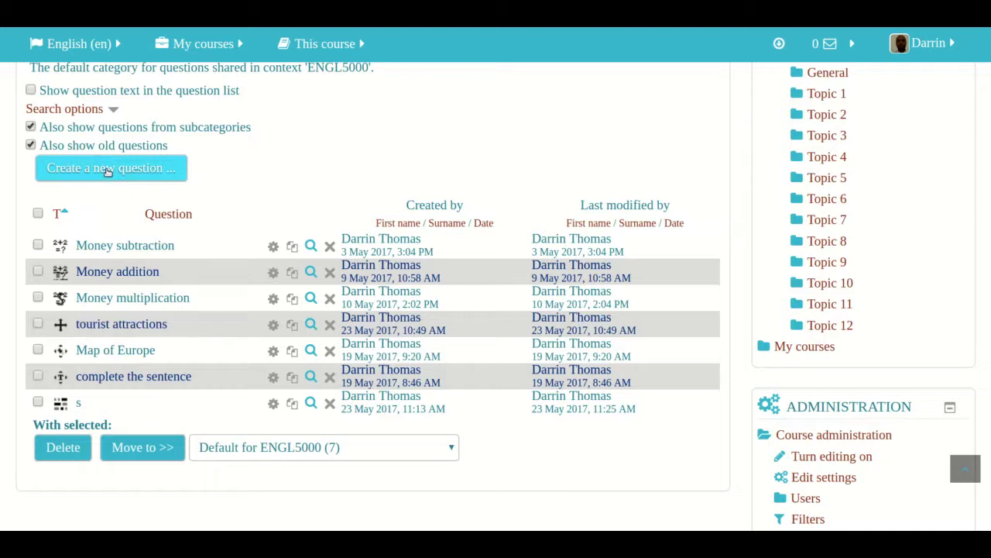
- Create a new question of type Embedded answers (Cloze) and add it
click(107, 170)
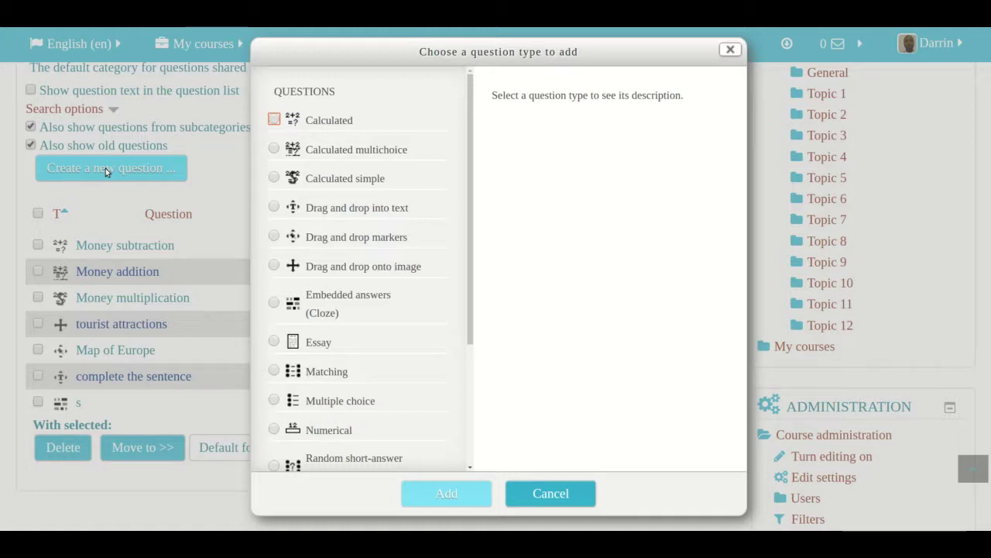
click(275, 304)
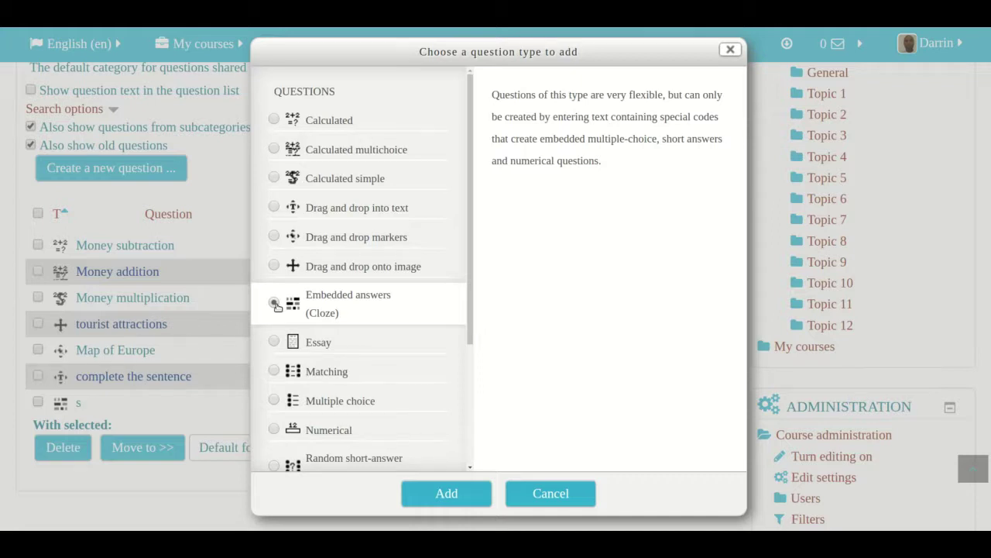
click(275, 302)
click(435, 495)
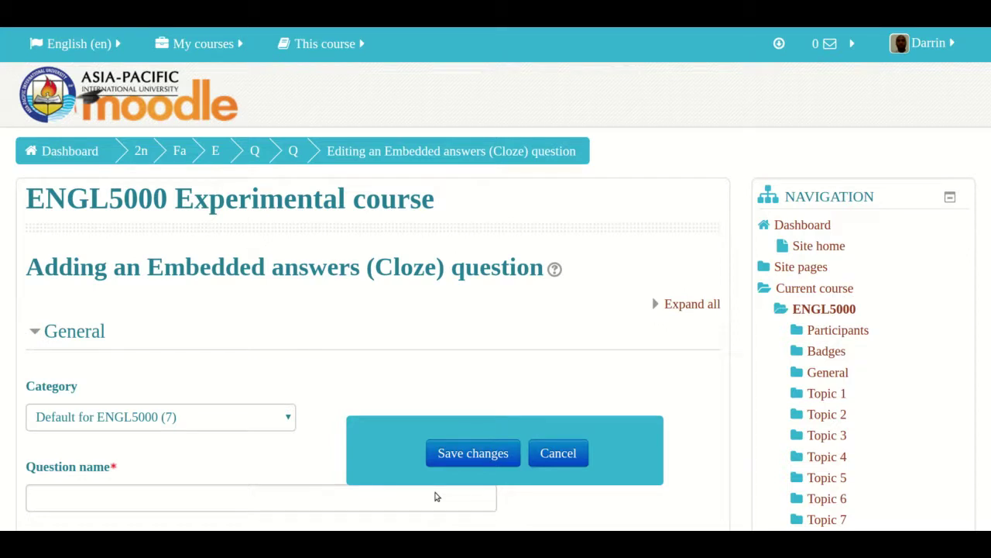
- Scroll through the blank Cloze question form and back up to the top
scroll(436, 497, down, 5)
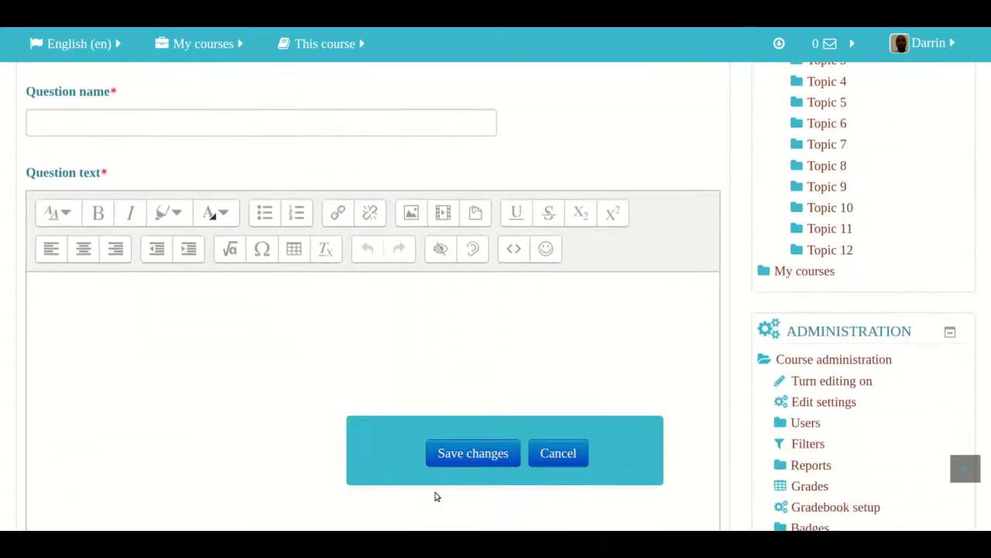
scroll(120, 131, down, 1)
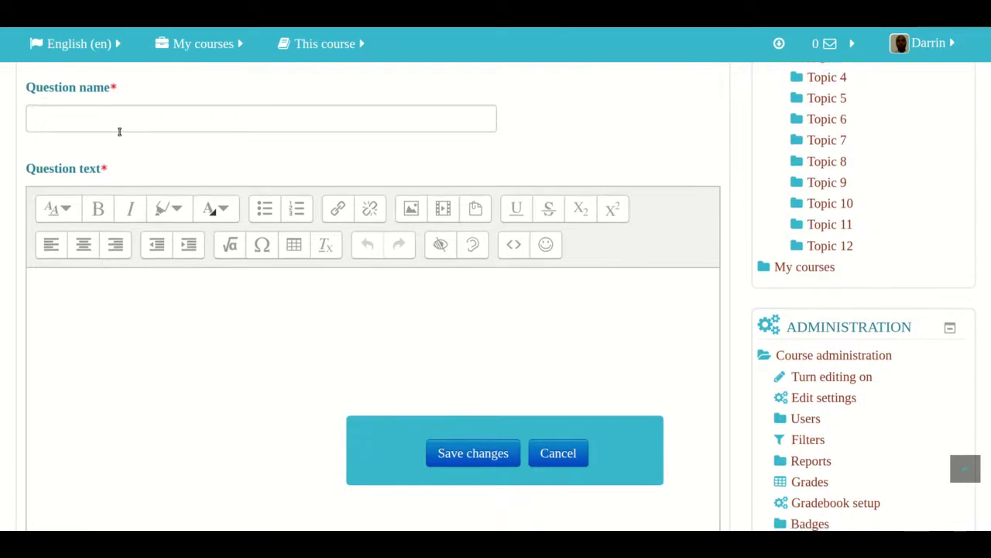
scroll(119, 132, down, 2)
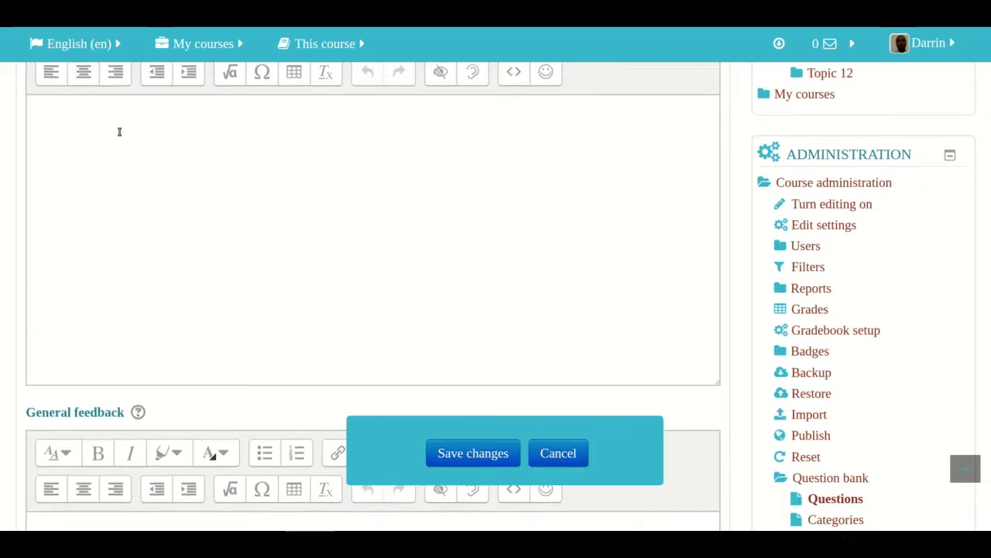
scroll(119, 132, down, 5)
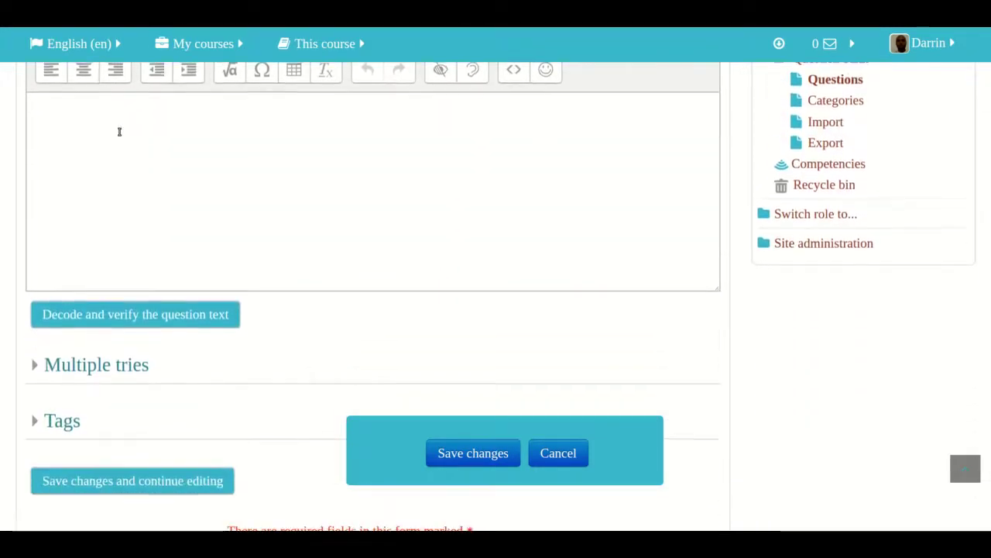
scroll(119, 132, down, 3)
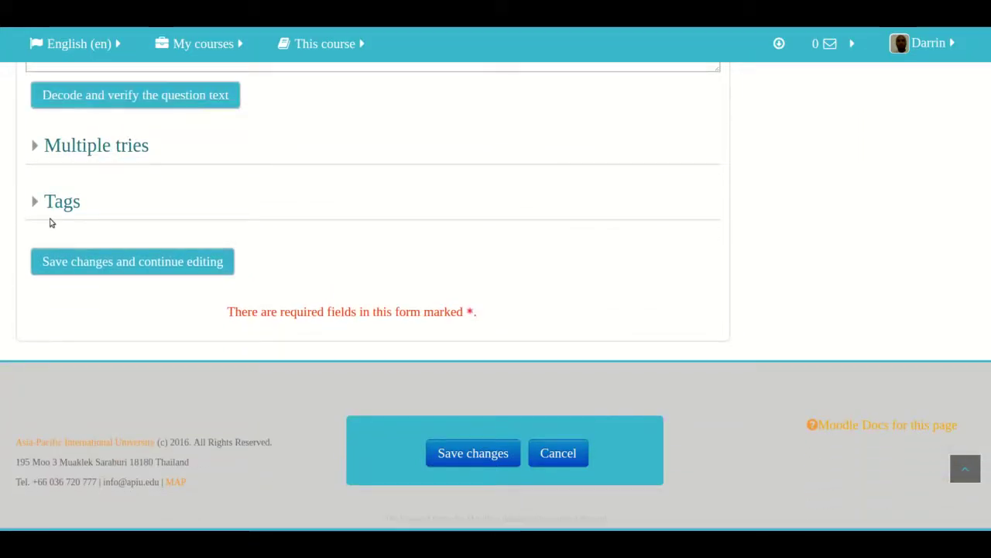
scroll(67, 220, up, 6)
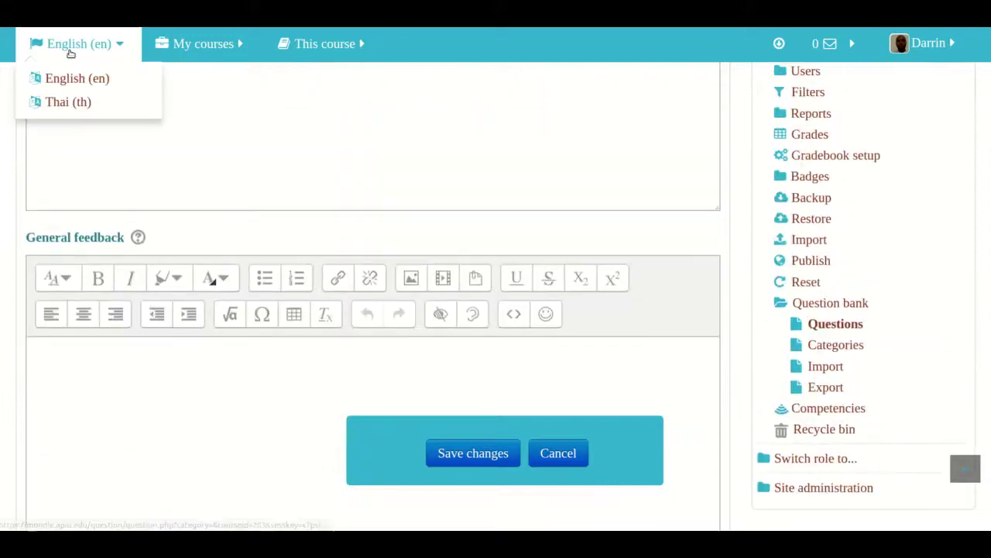
scroll(240, 272, up, 10)
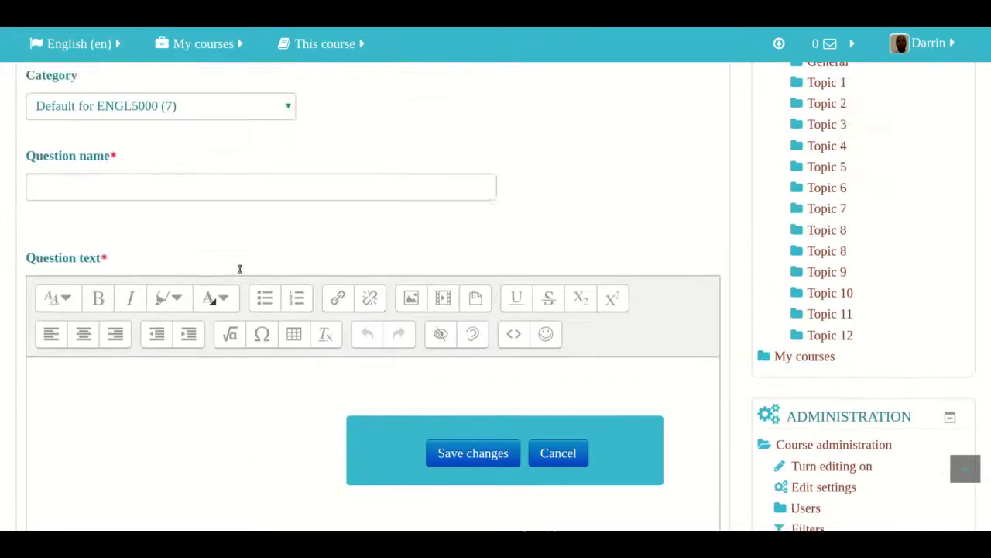
- Enter 'Capital Question' as the question name
click(143, 337)
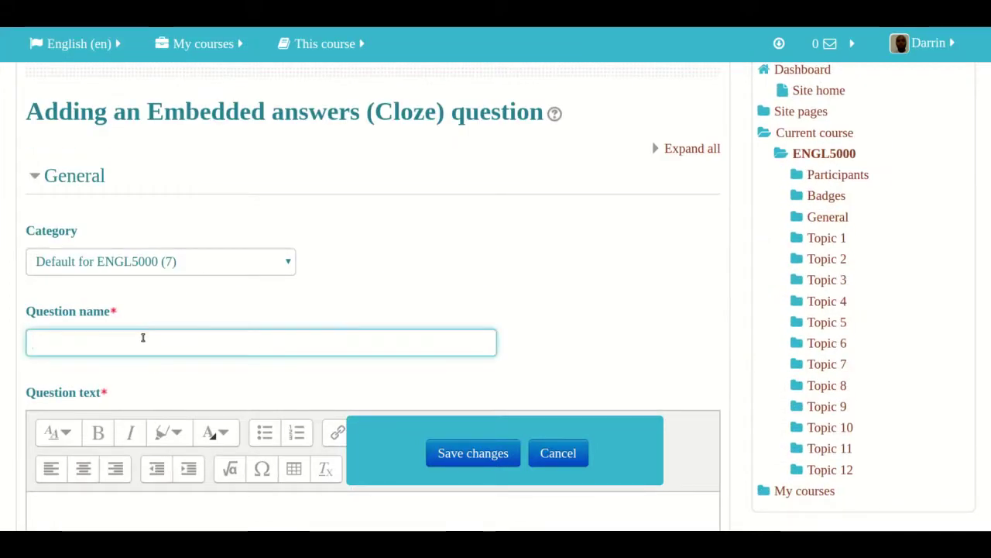
text(Capital)
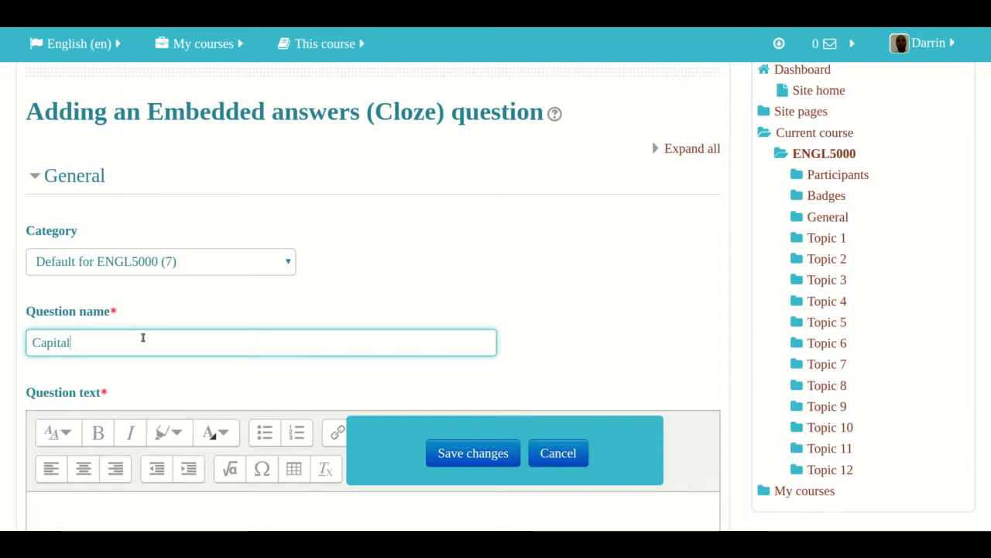
text( Question)
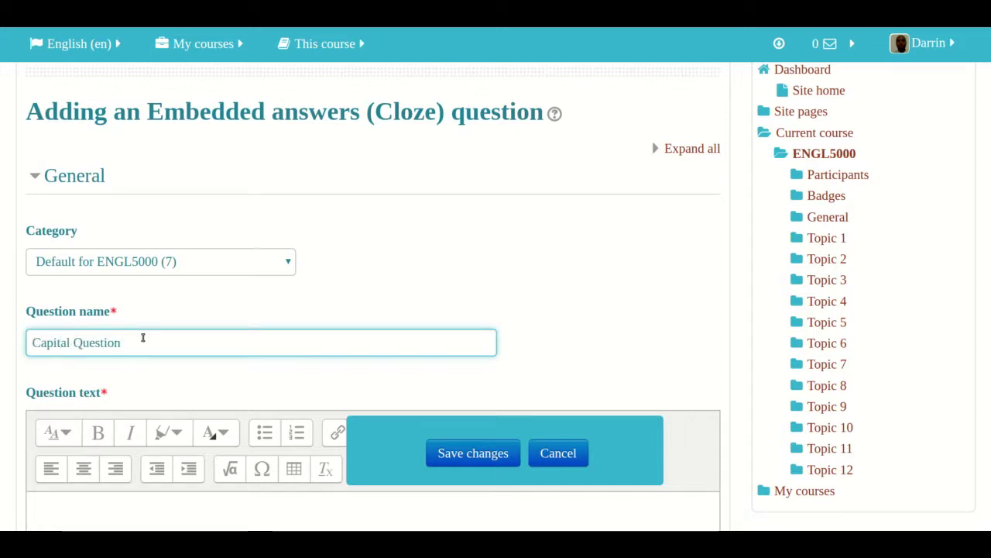
scroll(143, 339, down, 3)
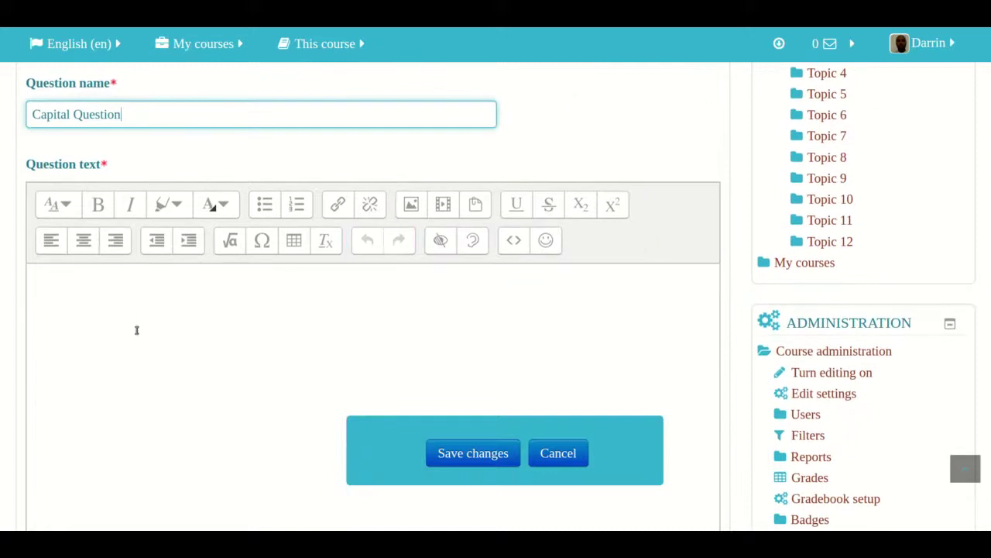
click(122, 318)
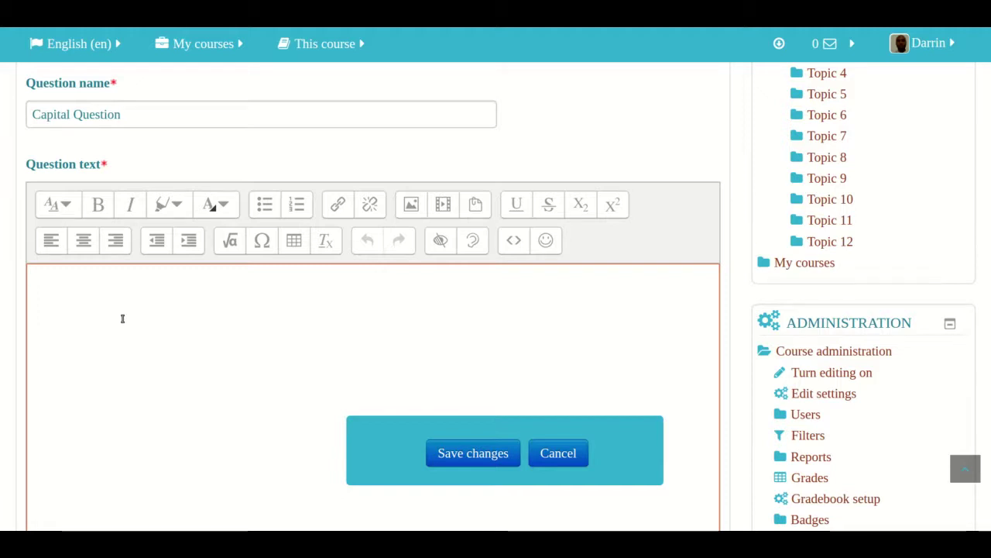
- Write 'Sacramento' as a Heading (large), followed by 'is the capital of what state'
text(Sacramento)
drag(119, 281, 31, 277)
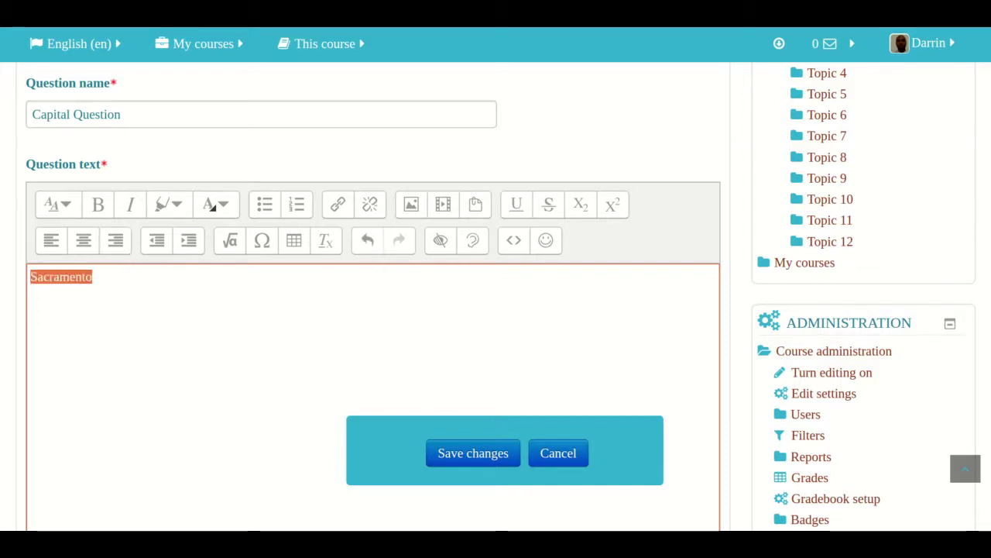
click(54, 205)
click(82, 235)
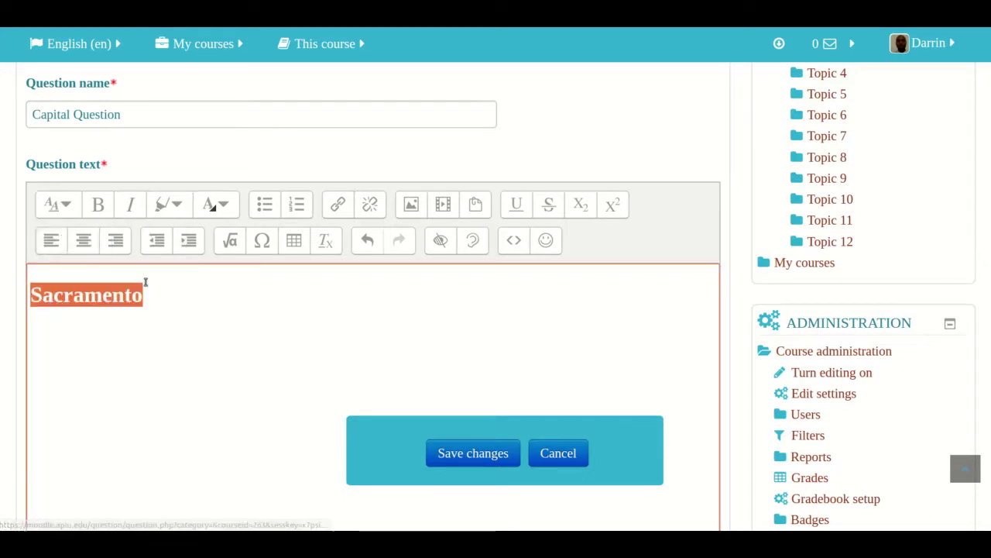
click(157, 293)
text(is the c)
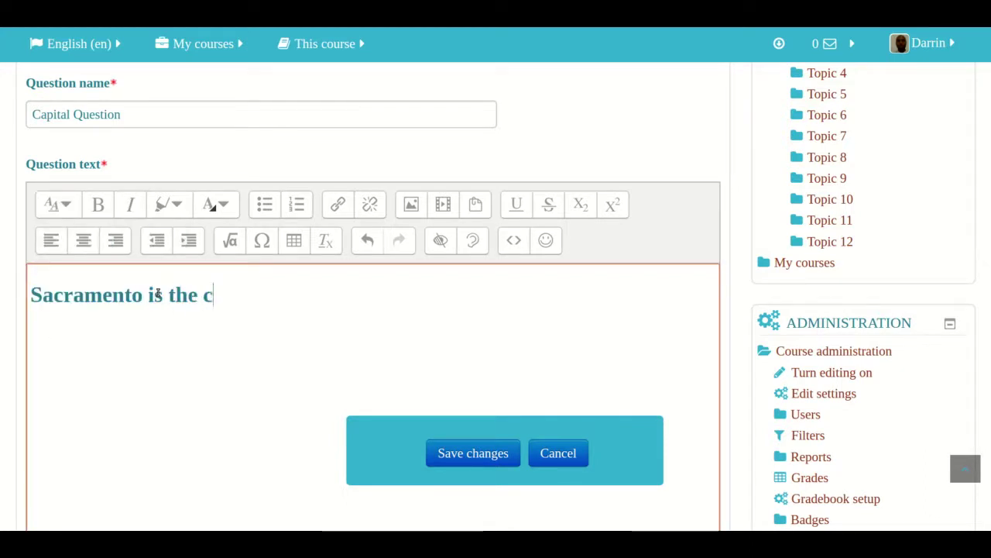
text(apital of wha)
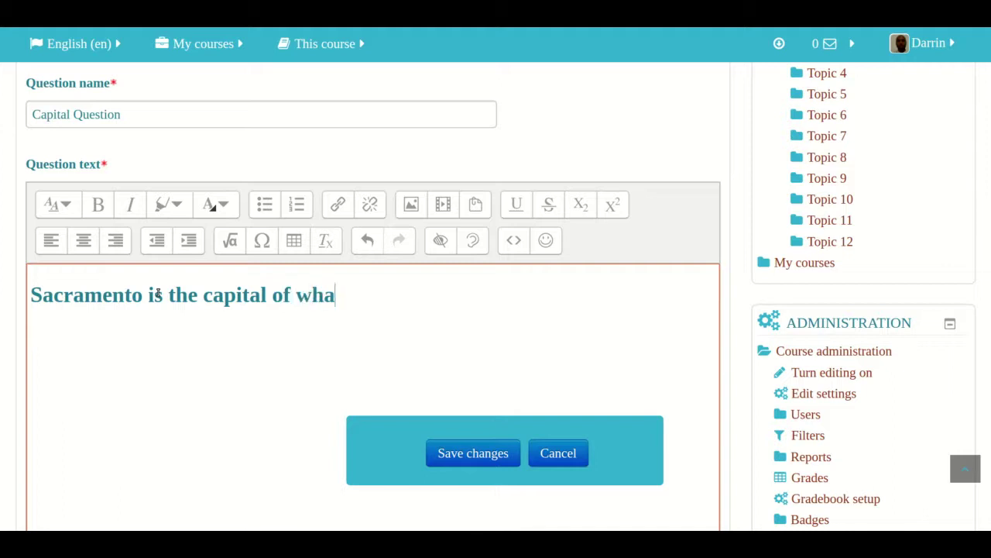
text(t state)
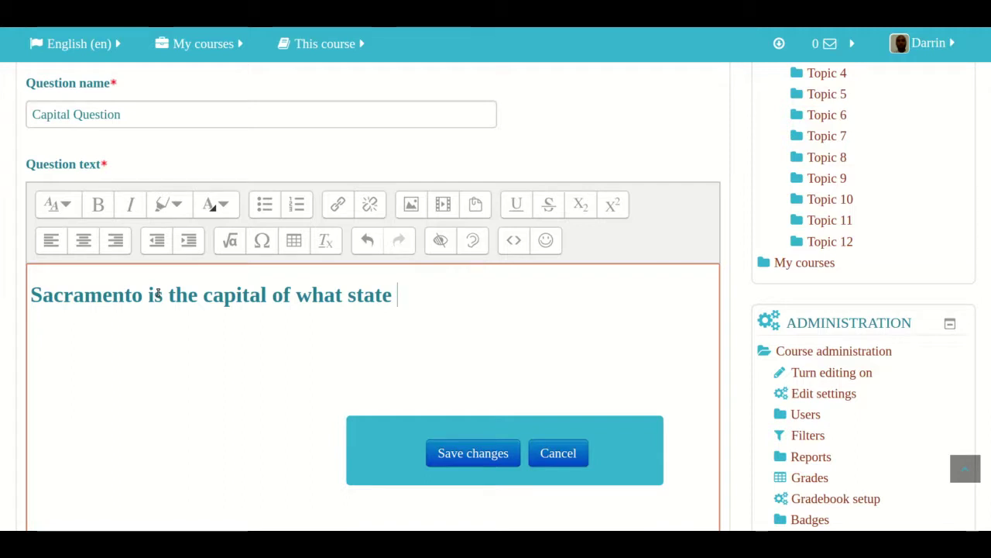
- Start the Cloze code '{1:MULTICHOICE:%100%' after the sentence, correcting the MULTICHOICE typo
text({)
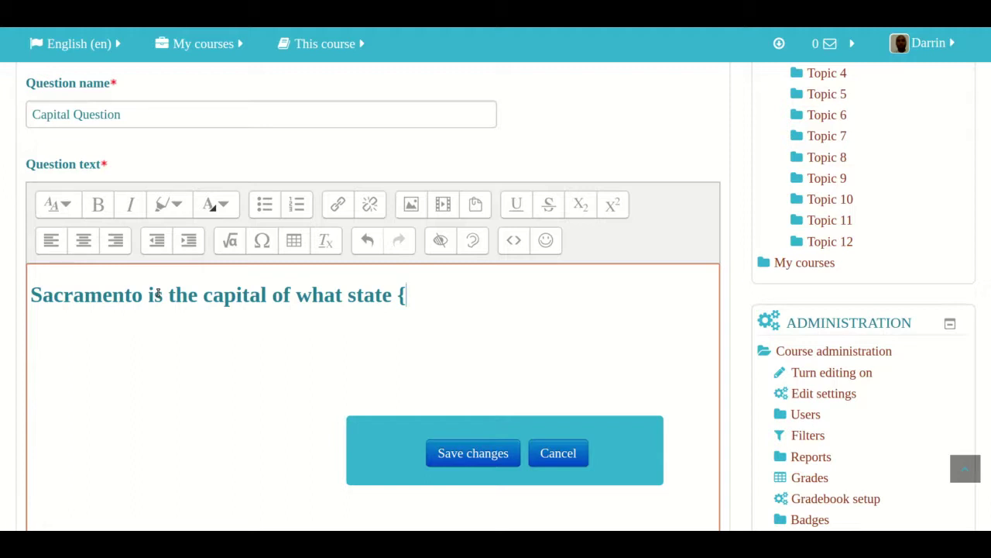
text(1)
text(:MULTICHP)
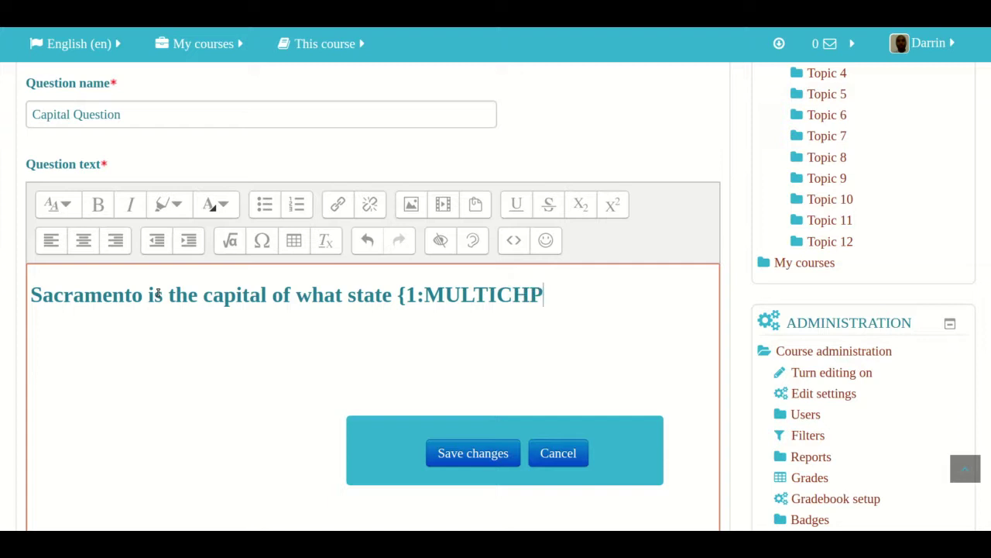
key(BackSpace)
text(OICE)
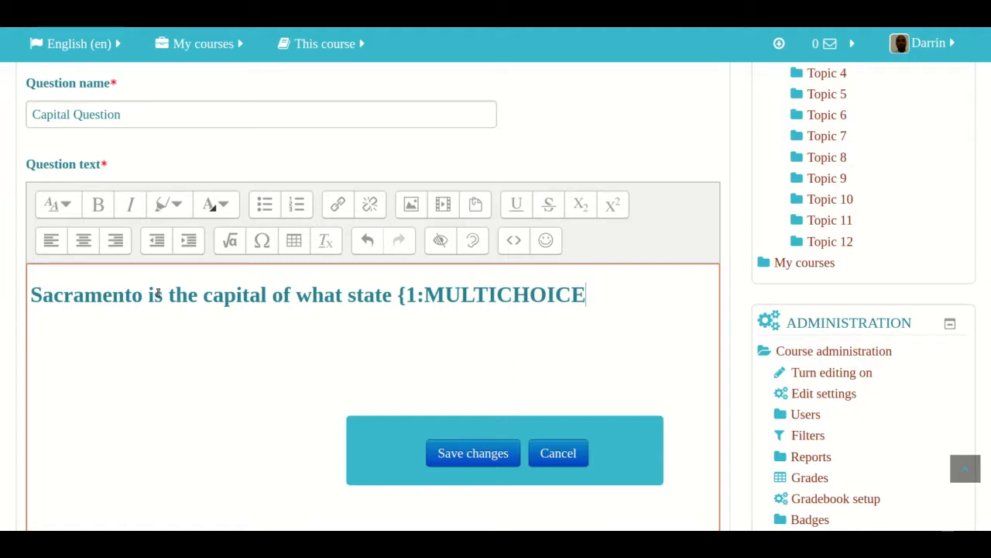
text(:)
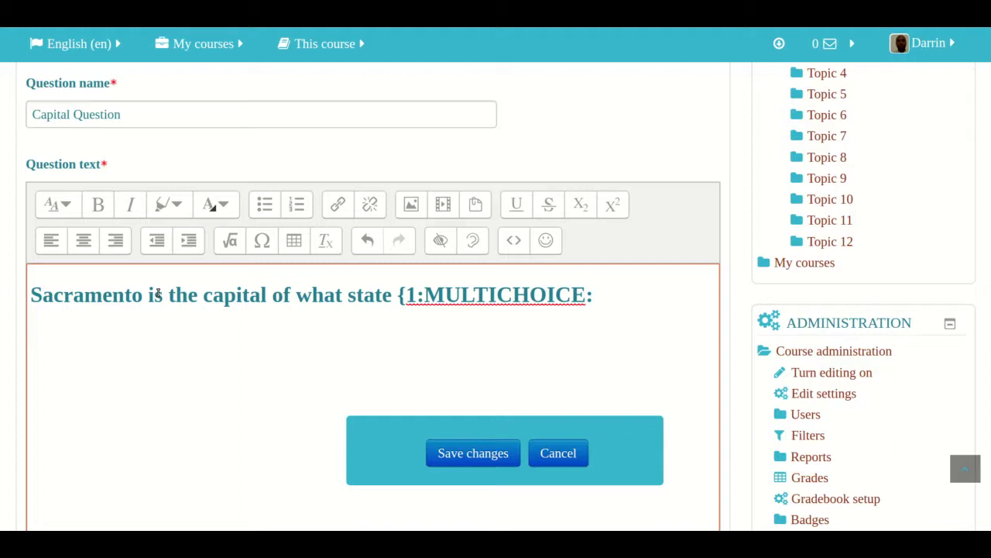
text(%100)
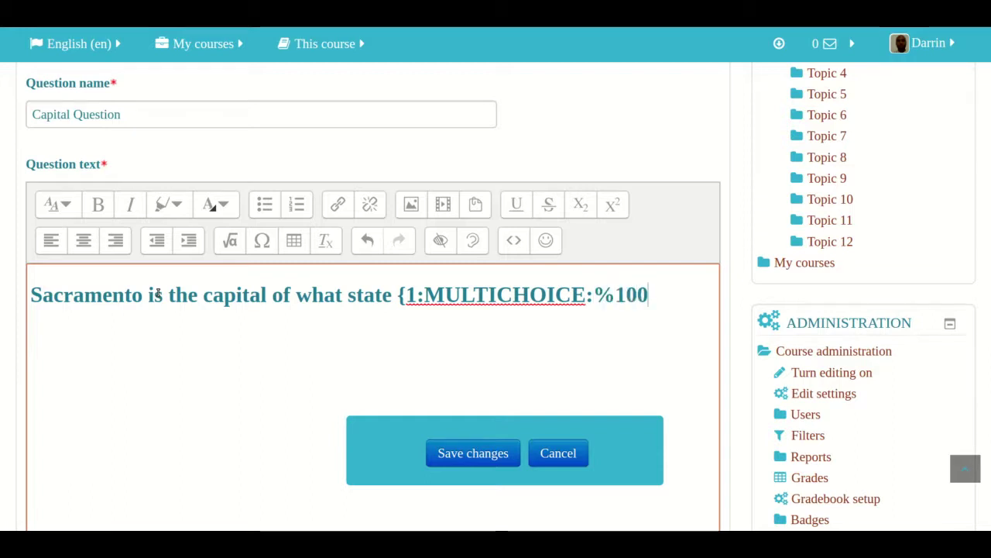
text(%)
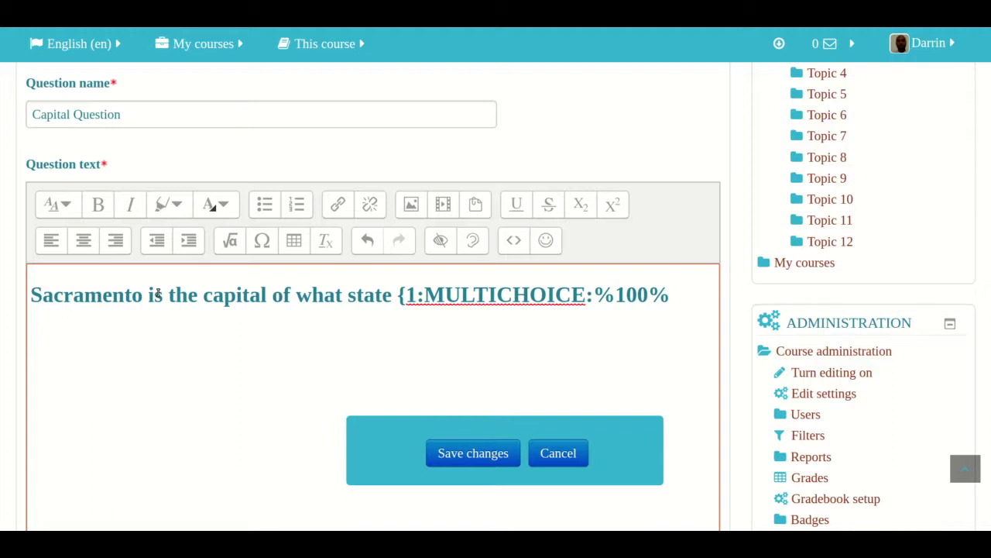
- Enter California as the full-mark answer, then '~Arizona~Texas}' as the other choices
text(Califrn)
key(BackSpace)
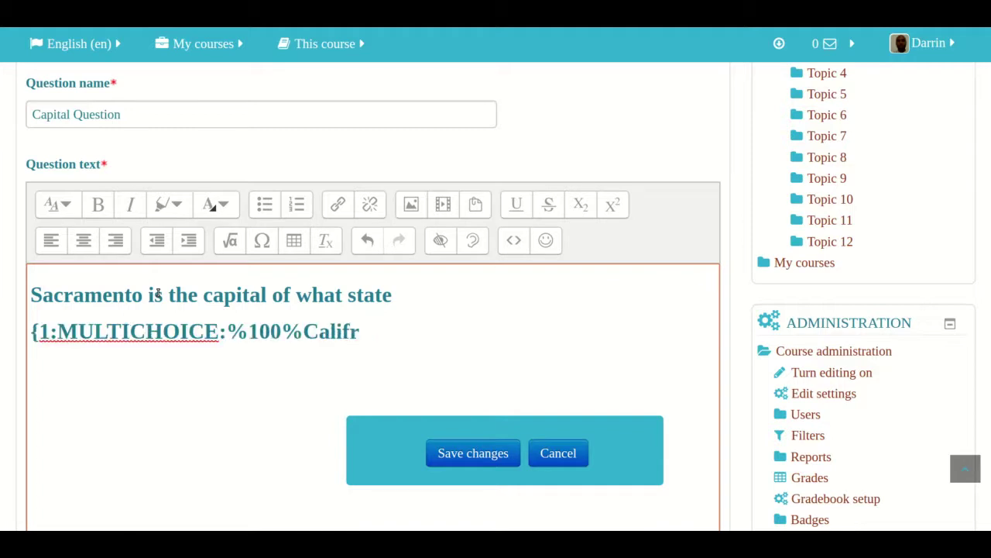
text(ornia)
text(~Ariz)
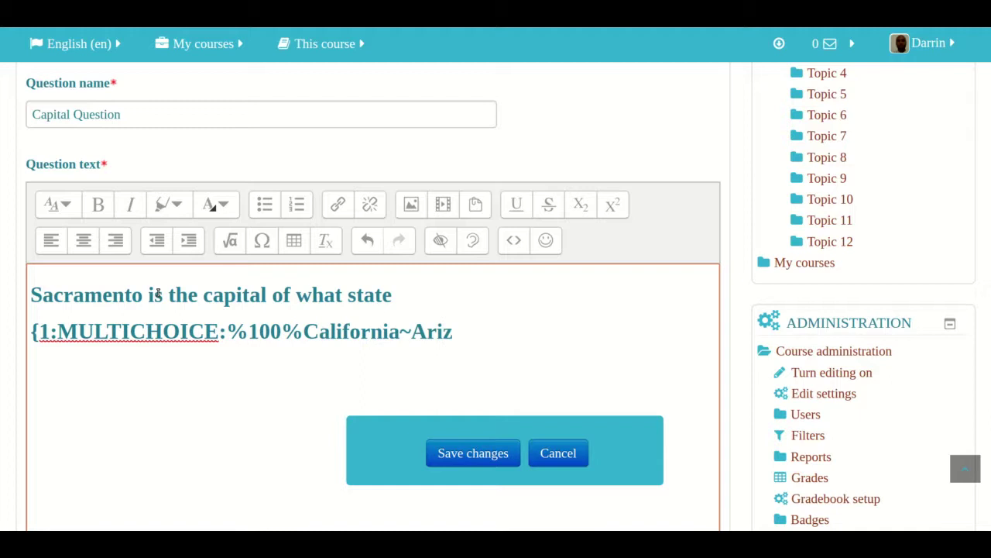
text(ona~)
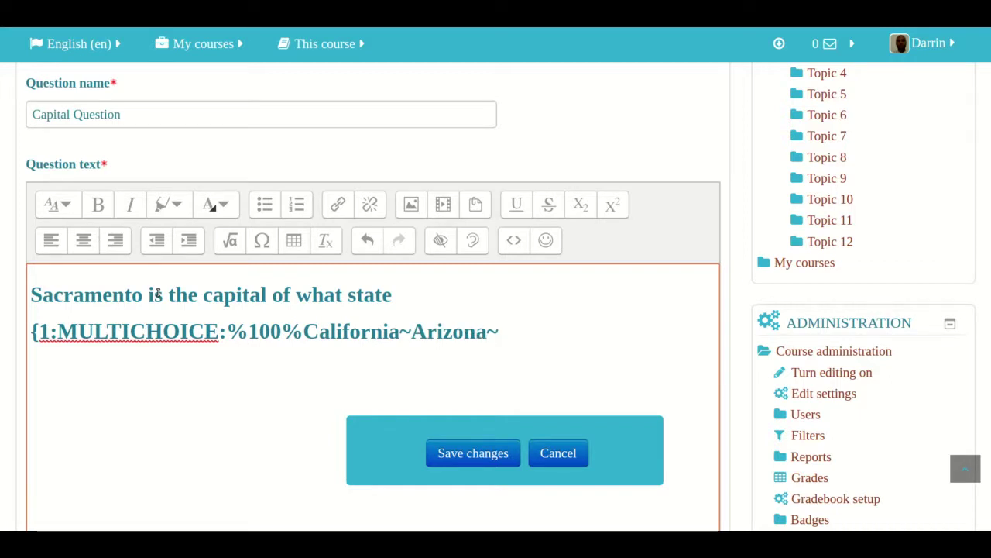
text(Texas)
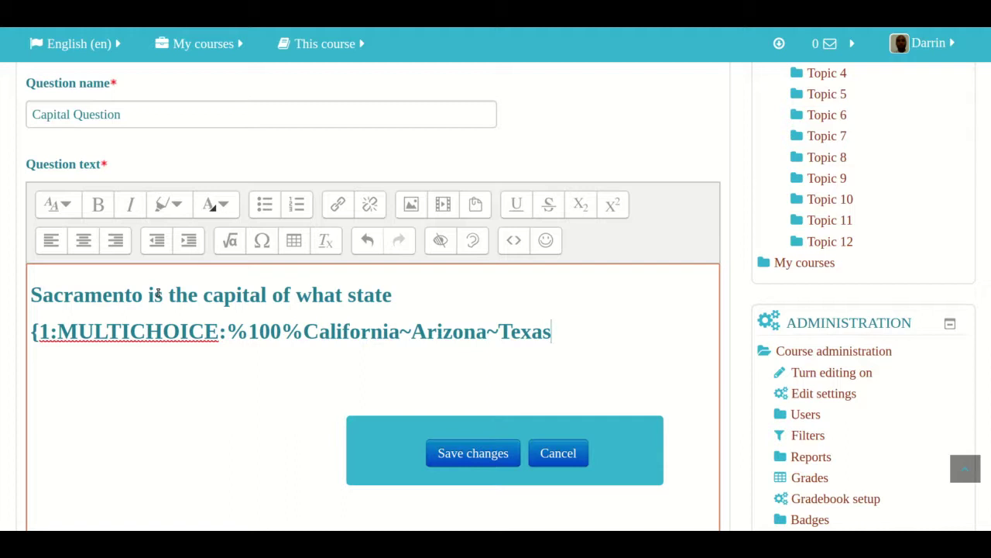
text(})
- Add feedback '#Correct' after California and '#Wrong' after Arizona and Texas
key(Left)
key(Left)
key(Left)
key(Left)
key(Left)
key(Left)
key(Left)
key(Left)
key(Left)
key(Left)
key(Left)
key(Left)
key(Left)
key(Left)
key(Left)
text(#)
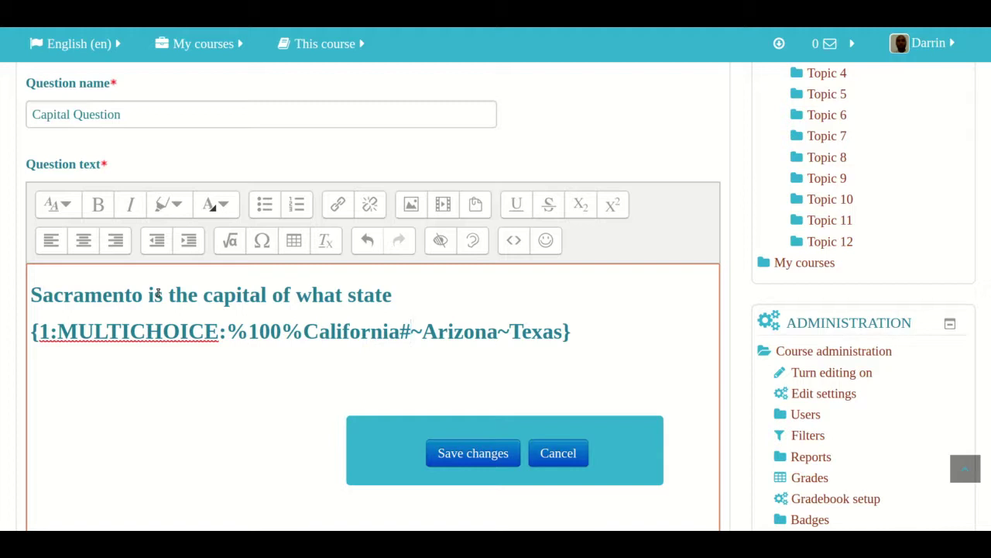
text(Correct)
key(Right)
key(Right)
key(Right)
key(Right)
key(Right)
key(Right)
key(Right)
key(Right)
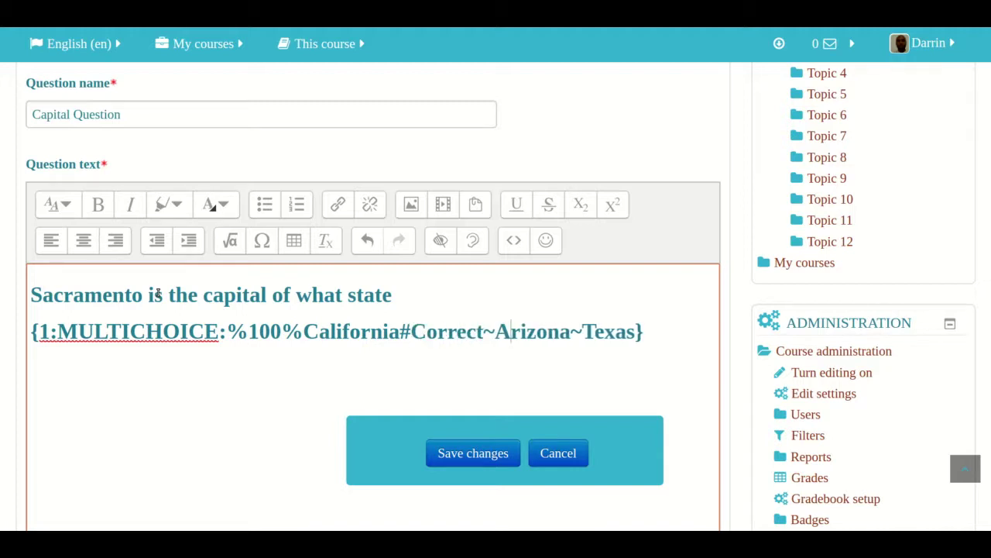
text(#)
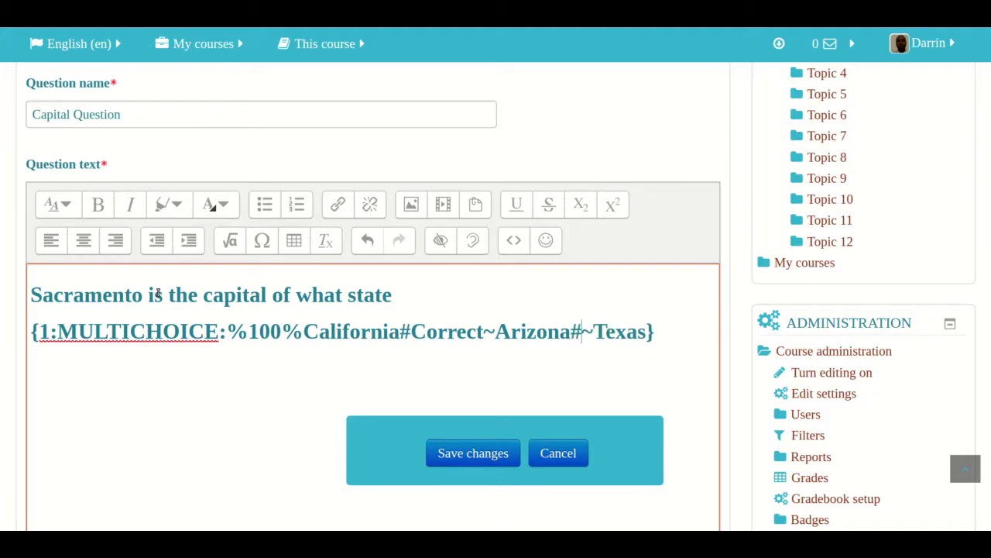
text(Wrong)
key(Right)
key(Right)
key(Right)
key(Right)
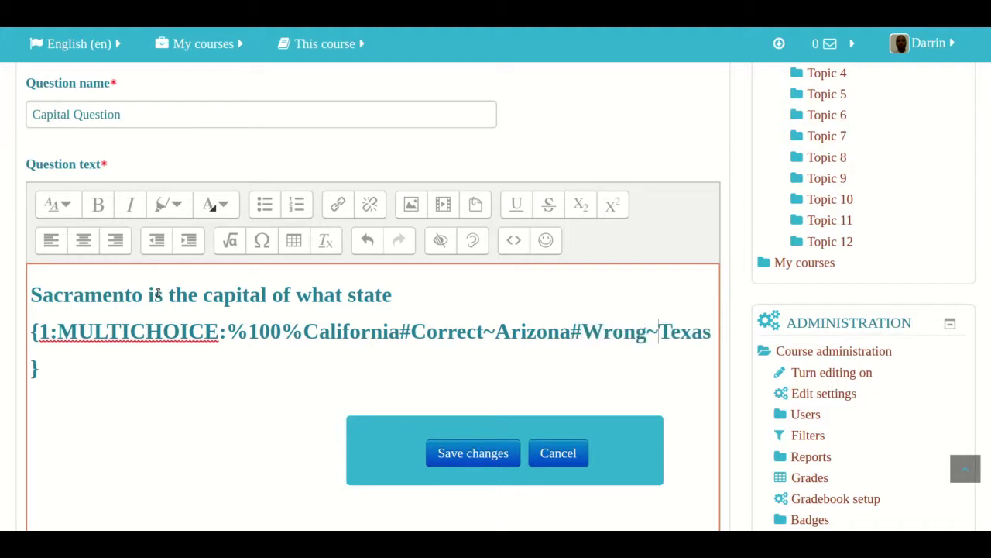
key(Right)
key(Right)
text(#Wrong)
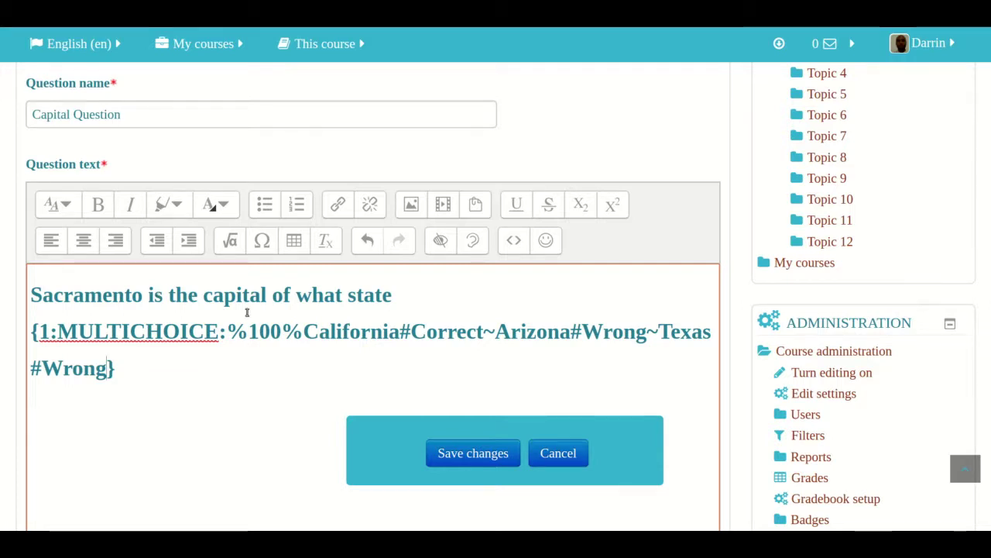
- Save Capital Question and scroll the question bank, now listing eight questions
scroll(320, 351, down, 3)
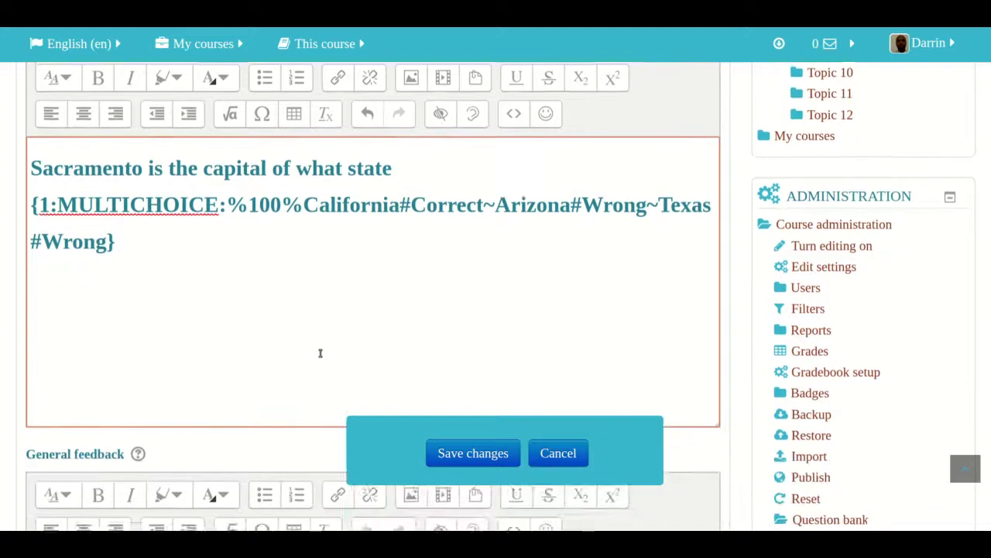
scroll(320, 352, down, 5)
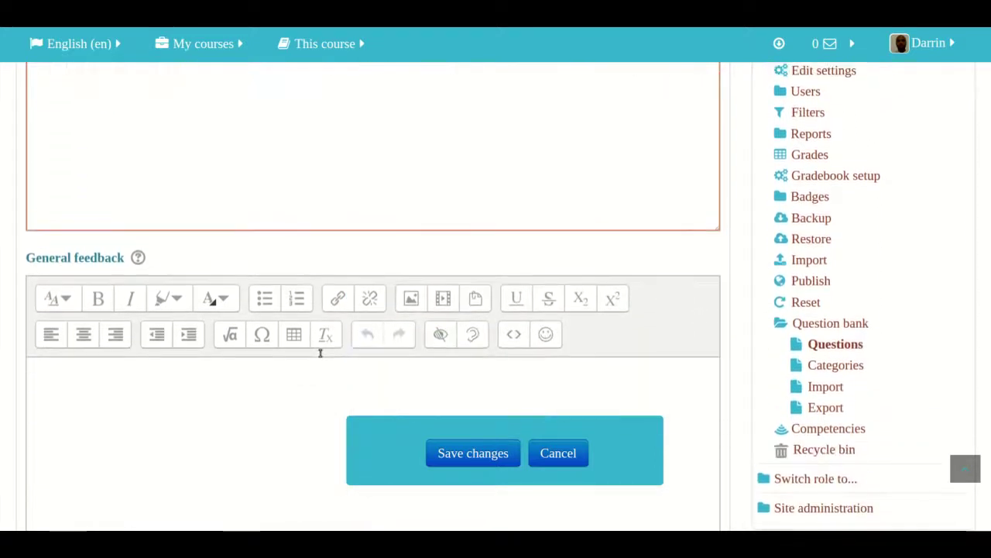
scroll(320, 353, up, 10)
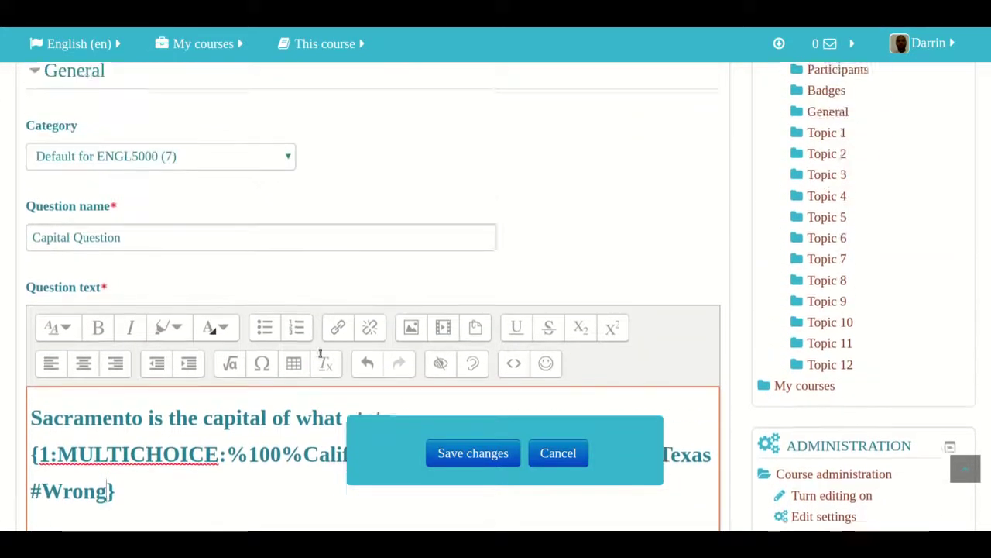
scroll(319, 354, up, 1)
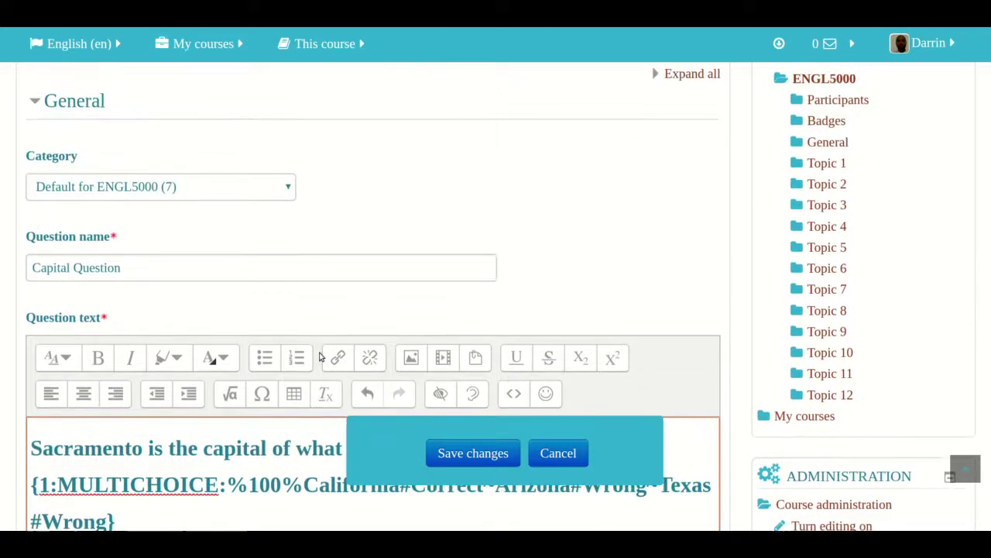
click(465, 457)
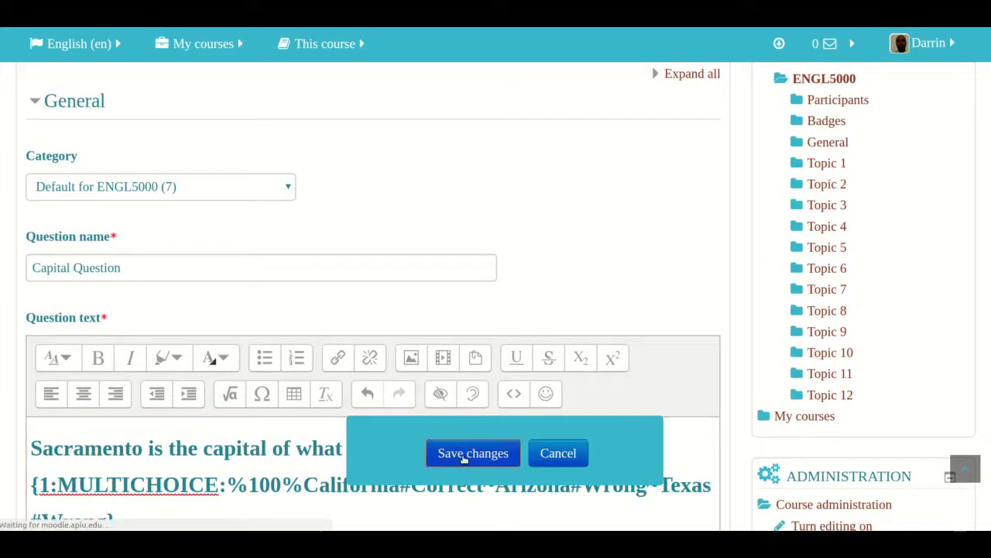
scroll(462, 457, down, 3)
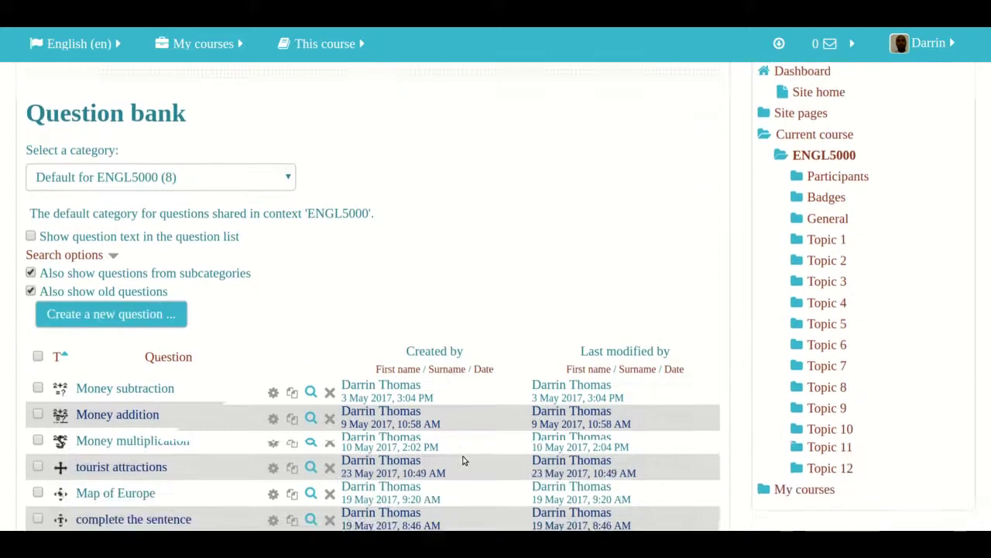
scroll(464, 460, down, 3)
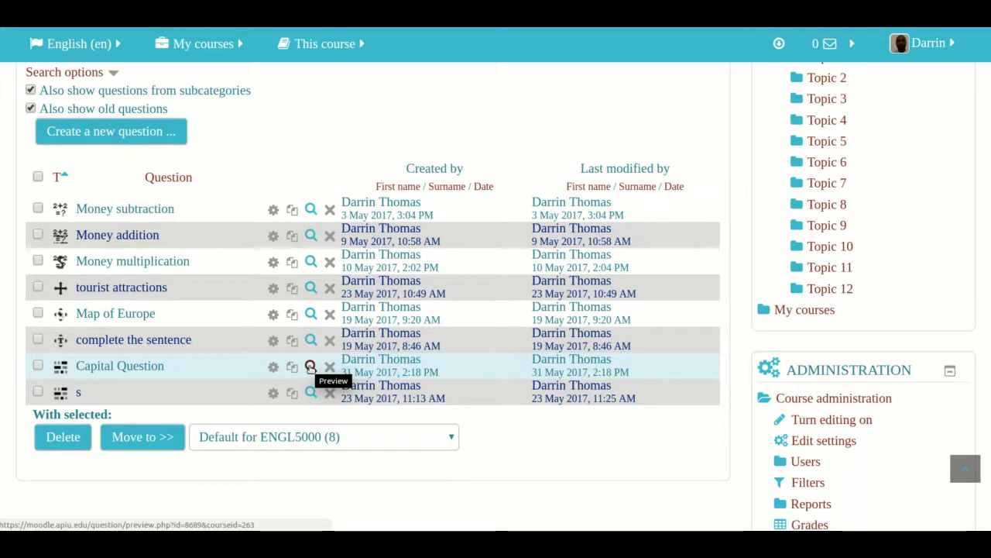
- Open a preview of Capital Question and move its window over the page
click(311, 367)
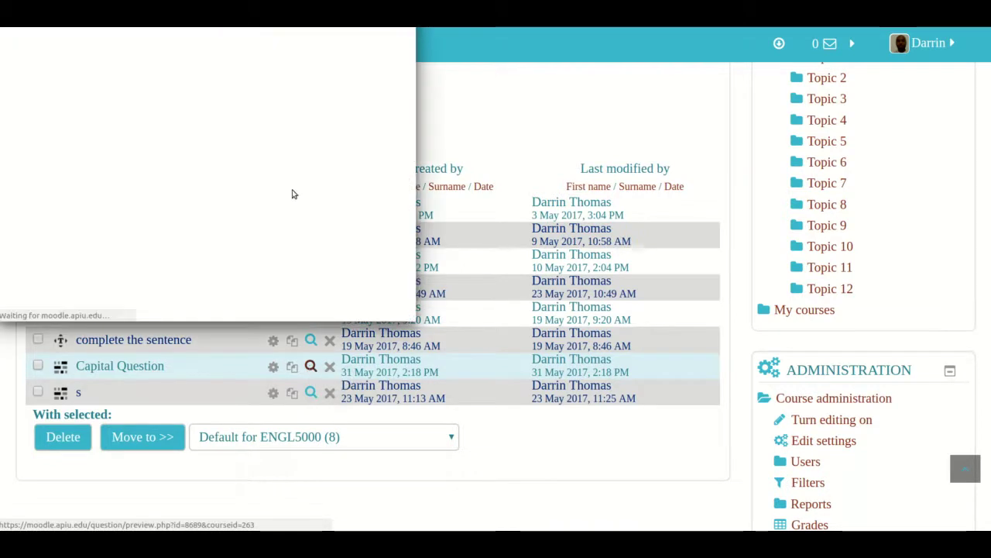
drag(261, 33, 409, 98)
click(301, 373)
click(301, 374)
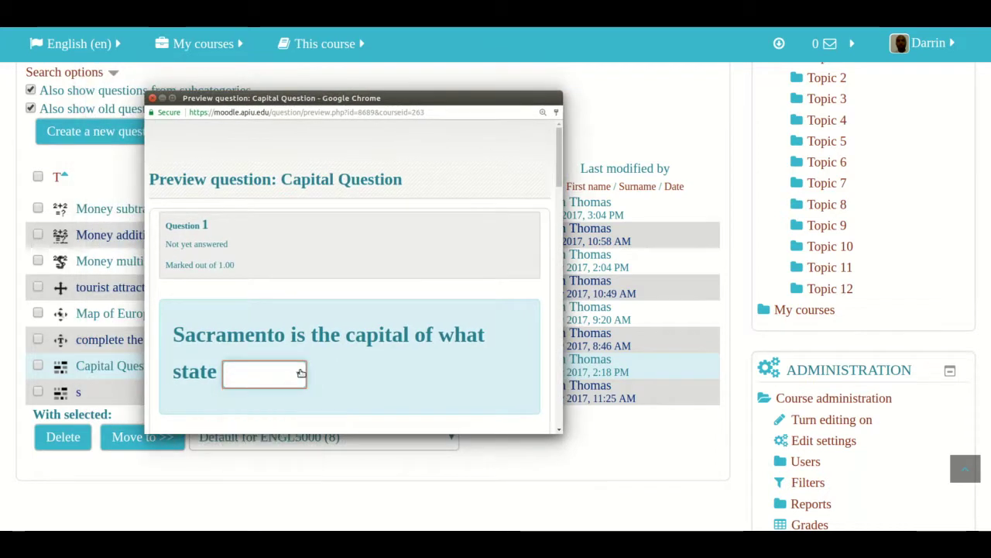
- Answer the state dropdown with California and scroll through the preview options
click(294, 375)
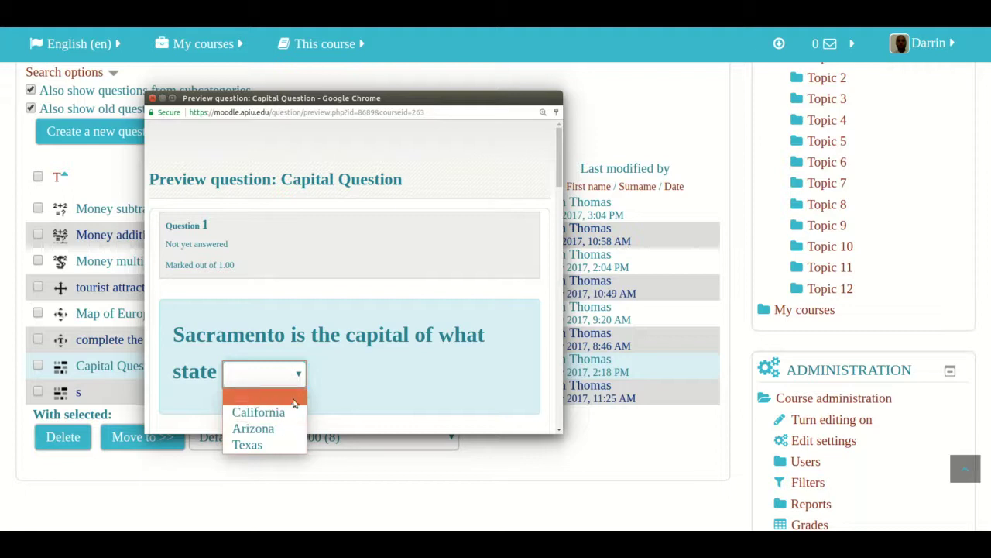
click(283, 412)
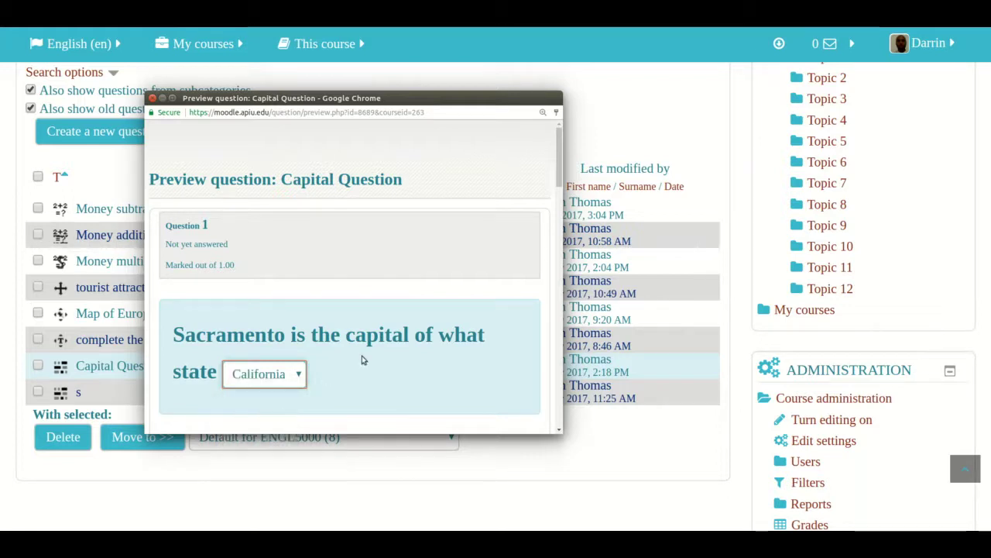
scroll(363, 360, down, 15)
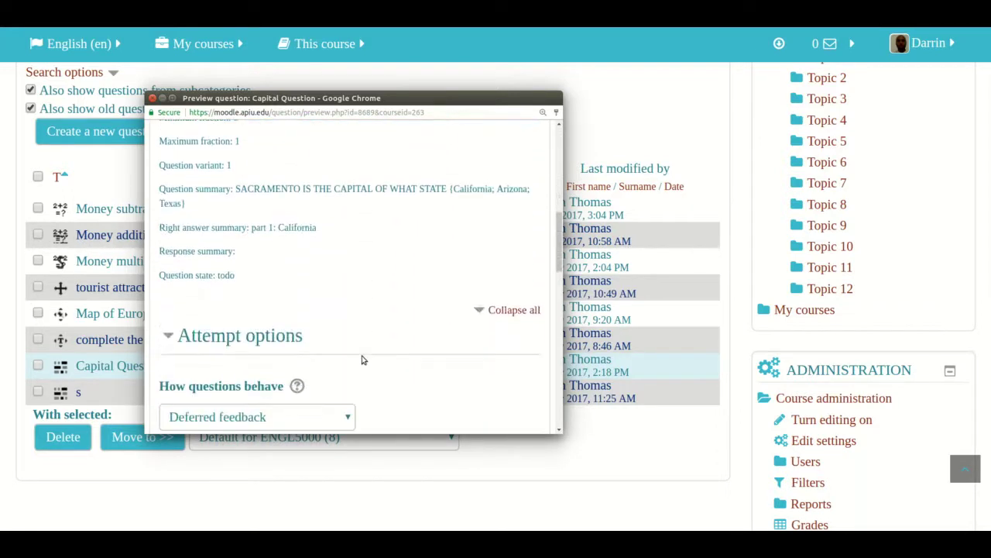
scroll(364, 360, down, 1)
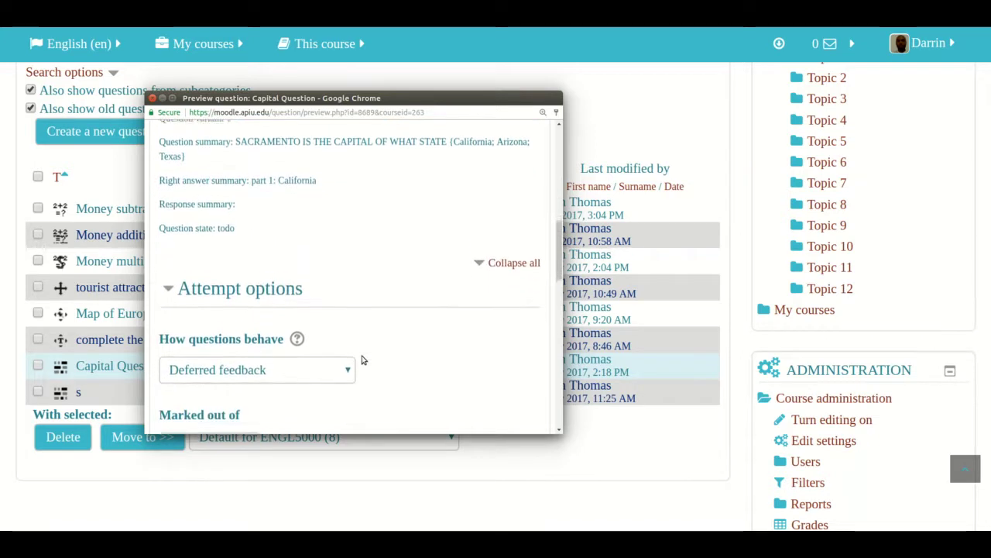
scroll(362, 360, down, 7)
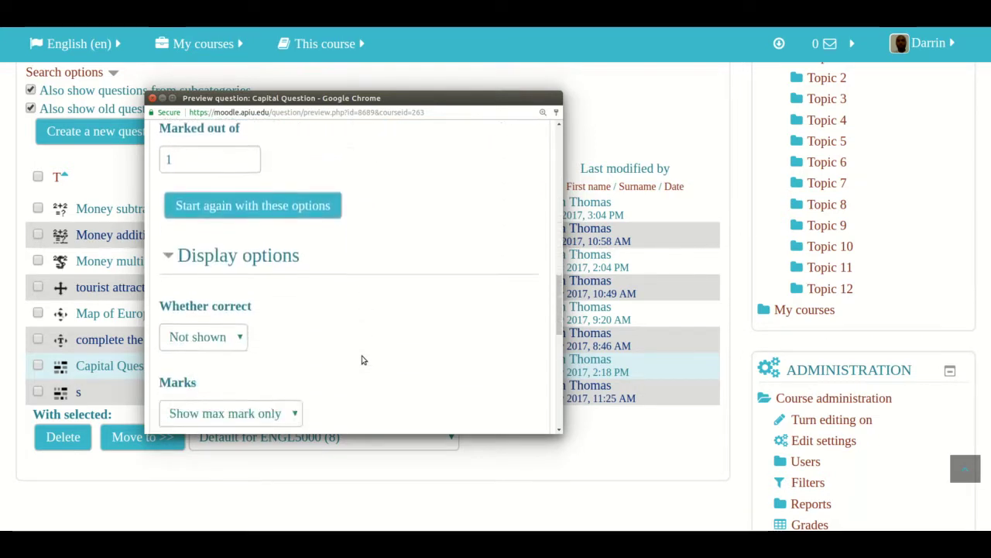
scroll(362, 360, down, 2)
scroll(362, 360, up, 20)
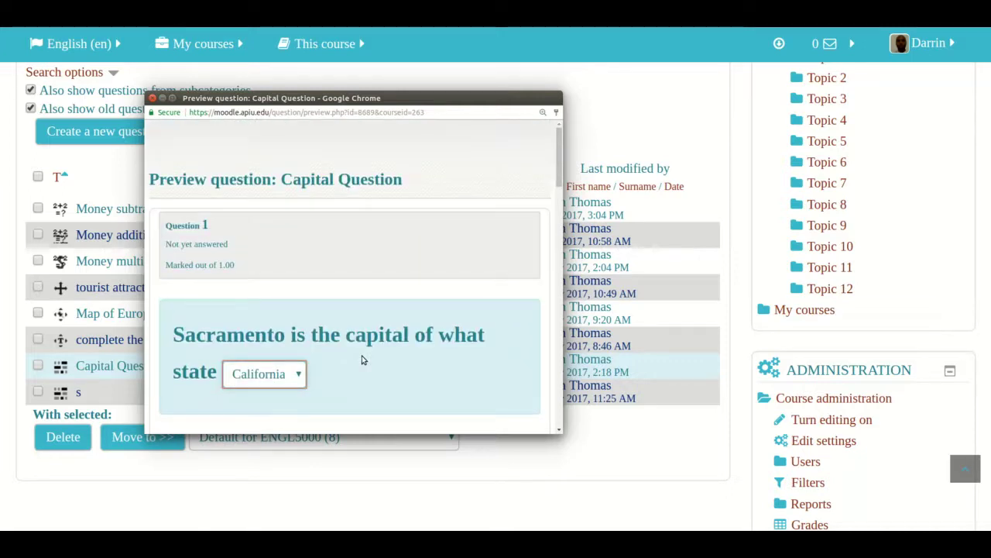